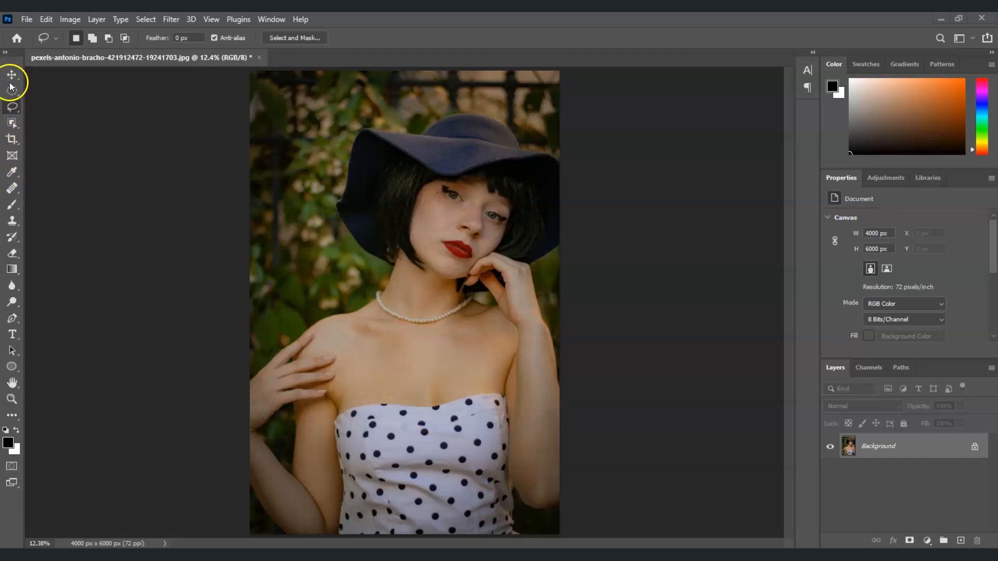
Select the polka-dot dress with the Quick Selection Tool, using a 300 px brush.
click(13, 127)
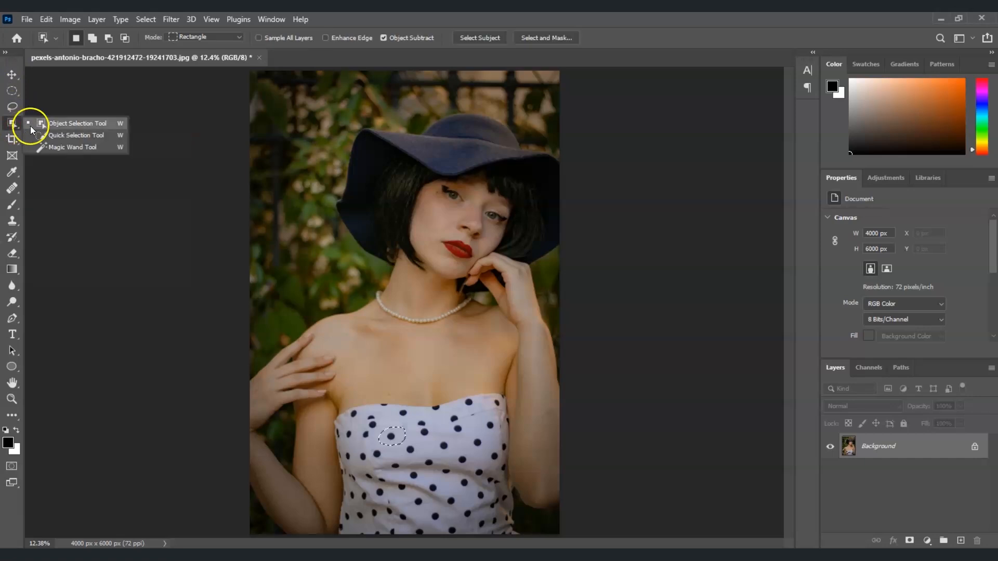
click(83, 134)
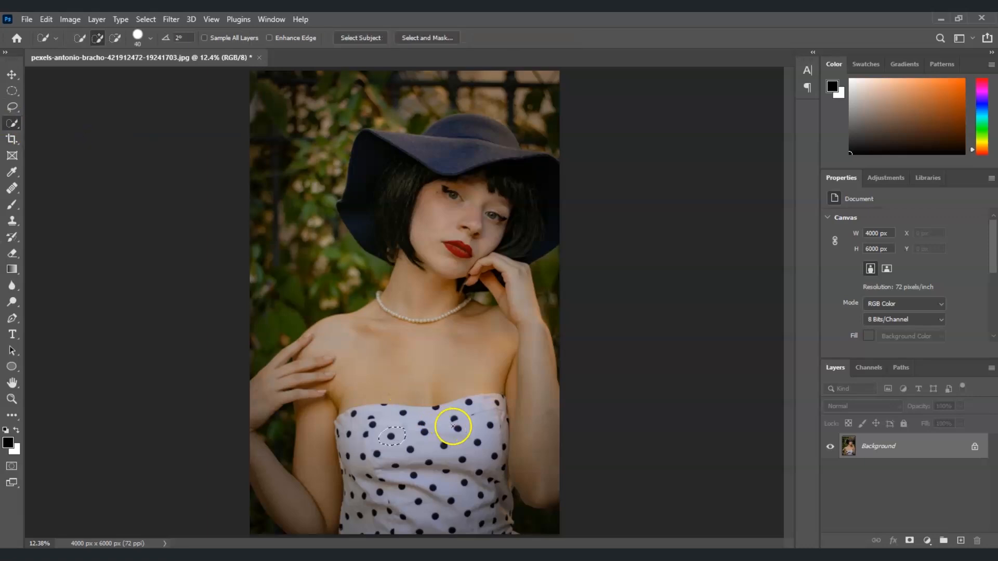
right_click(350, 278)
click(336, 269)
click(326, 333)
key(])
mouse_move(504, 419)
mouse_down()
mouse_move(492, 411)
mouse_move(403, 434)
mouse_up()
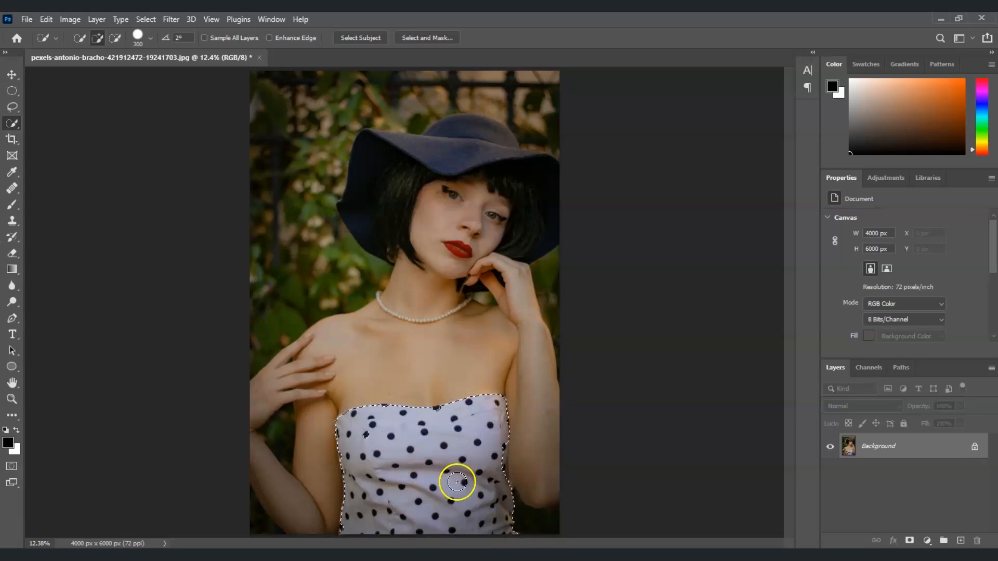
Refine the dress selection along its upper edge with the Quick Selection brush reduced to 125 px.
key(bracketleft)
key(bracketleft)
key(bracketleft)
key(bracketleft)
key(bracketleft)
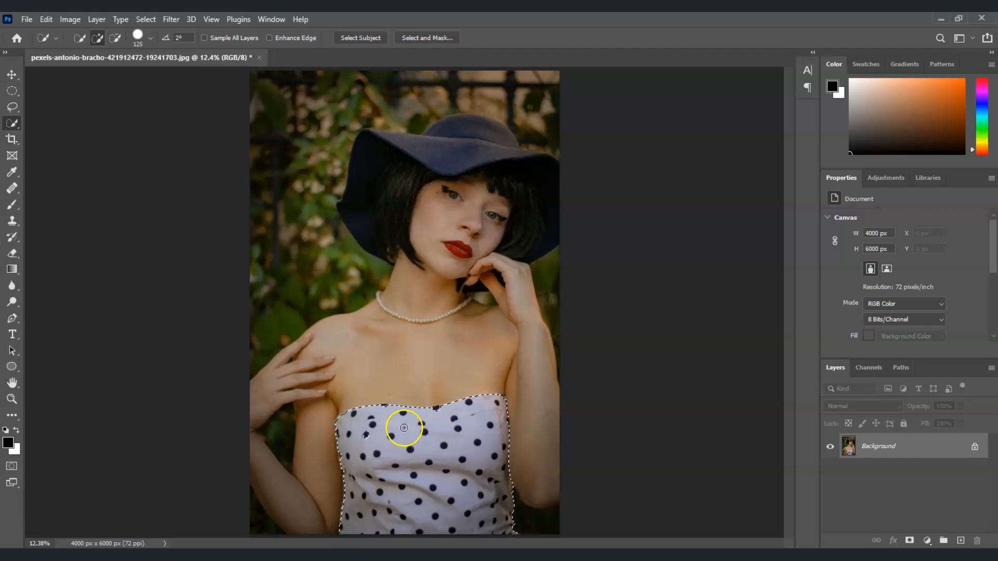
drag(382, 408, 398, 416)
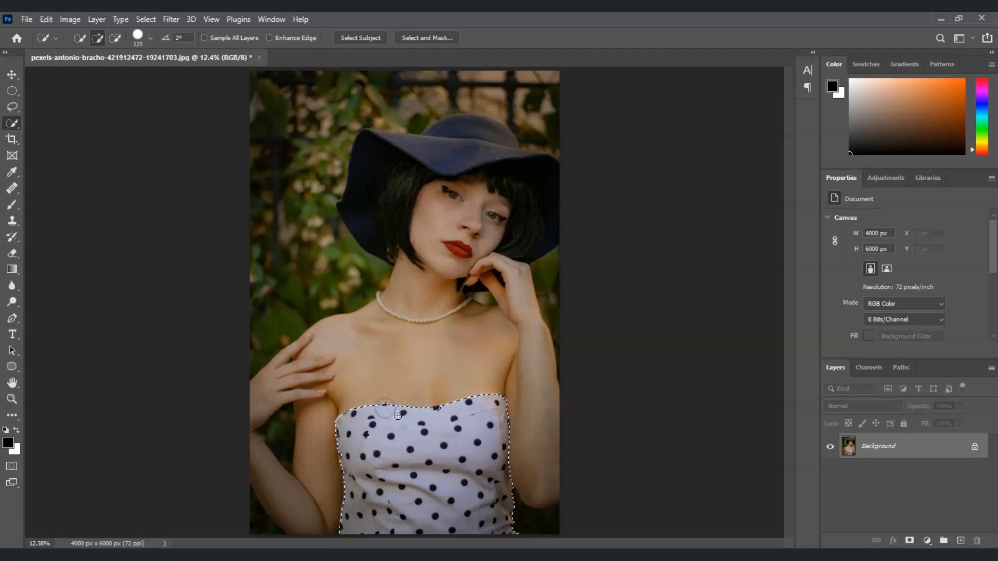
Copy the selected dress to a new layer and name that layer Clothes.
key(ctrl+j)
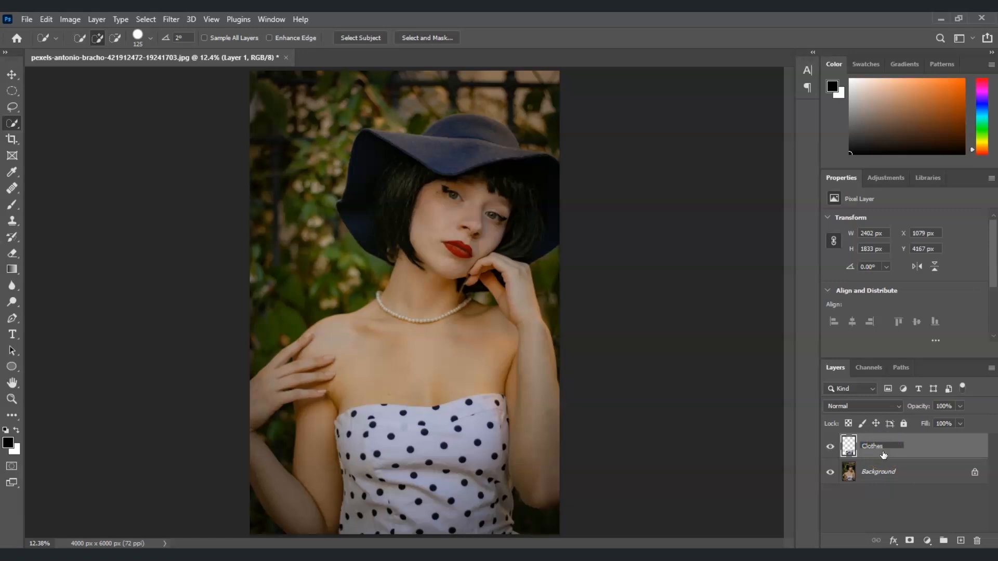
click(902, 476)
click(900, 452)
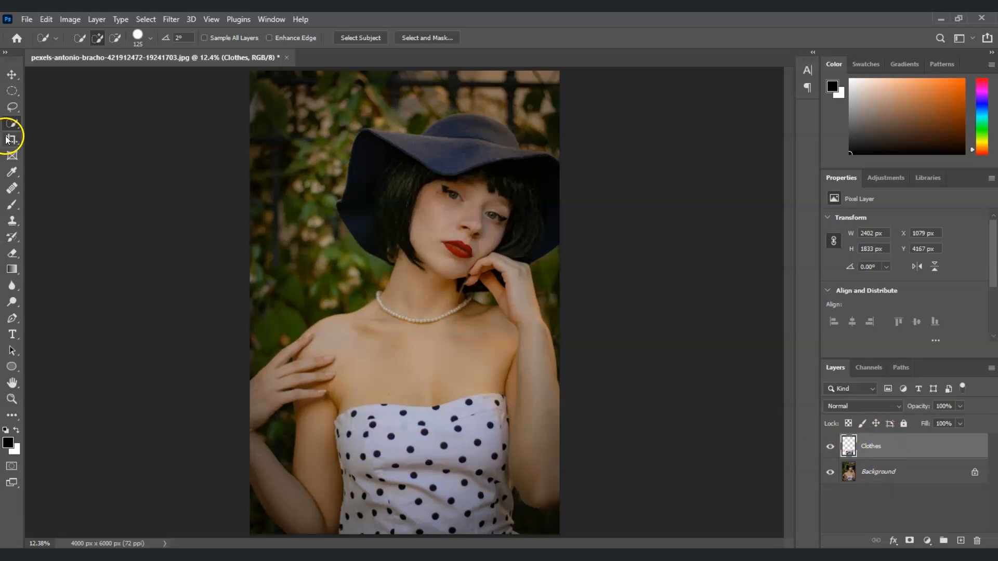
Draw a loose Lasso selection around one black dot in the upper part of the dress on the Clothes layer.
click(13, 108)
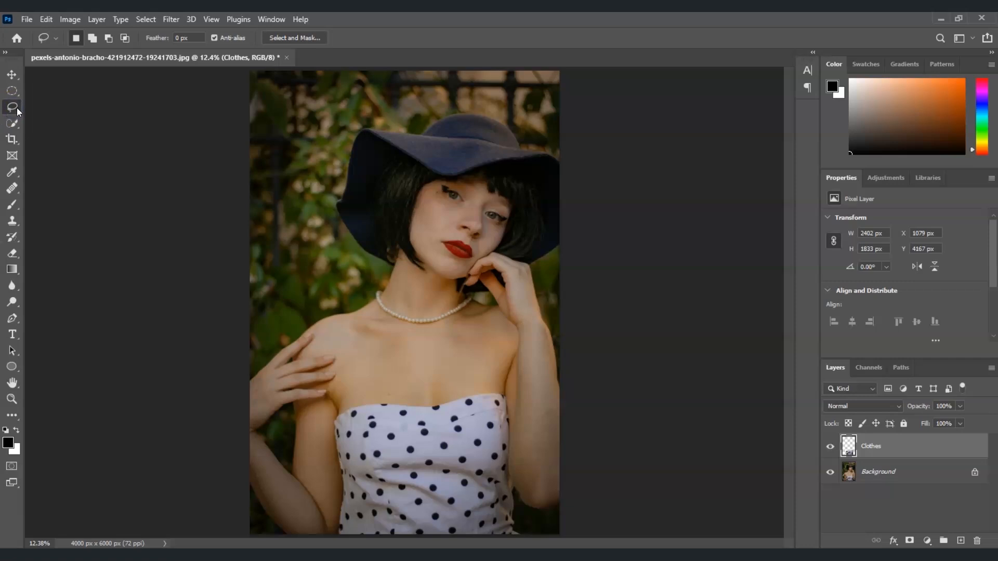
right_click(14, 107)
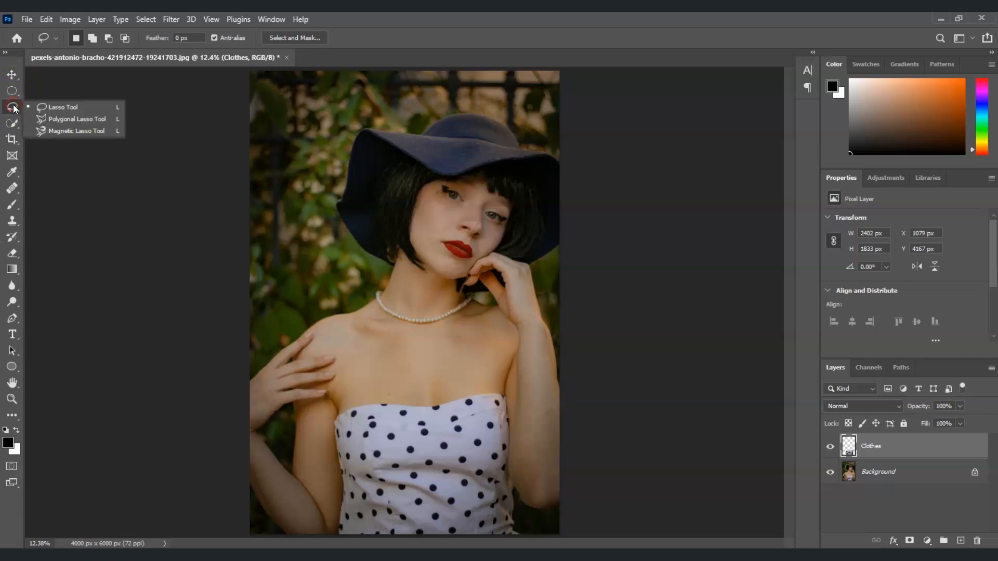
click(82, 110)
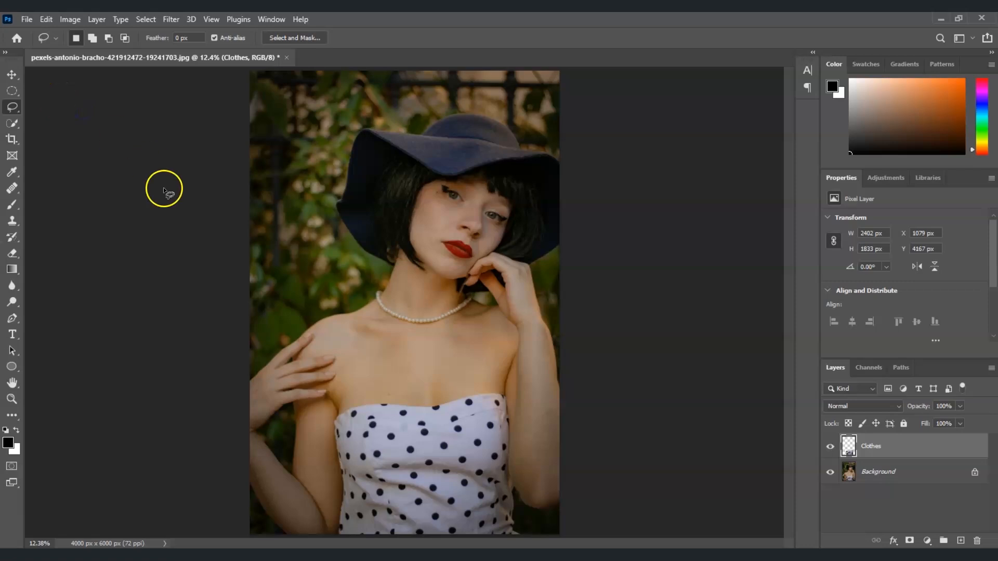
click(13, 401)
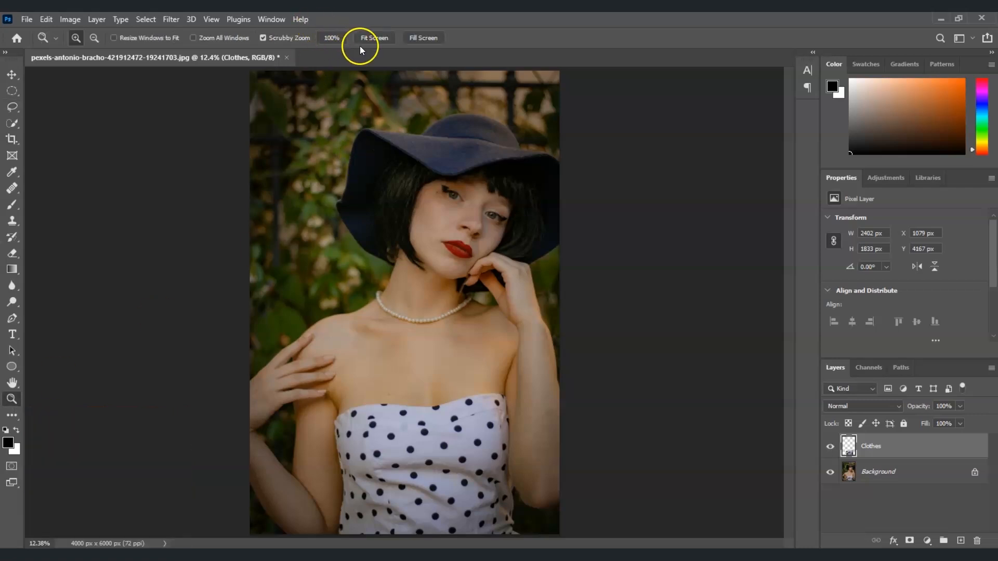
click(422, 39)
scroll(506, 276, down, 4)
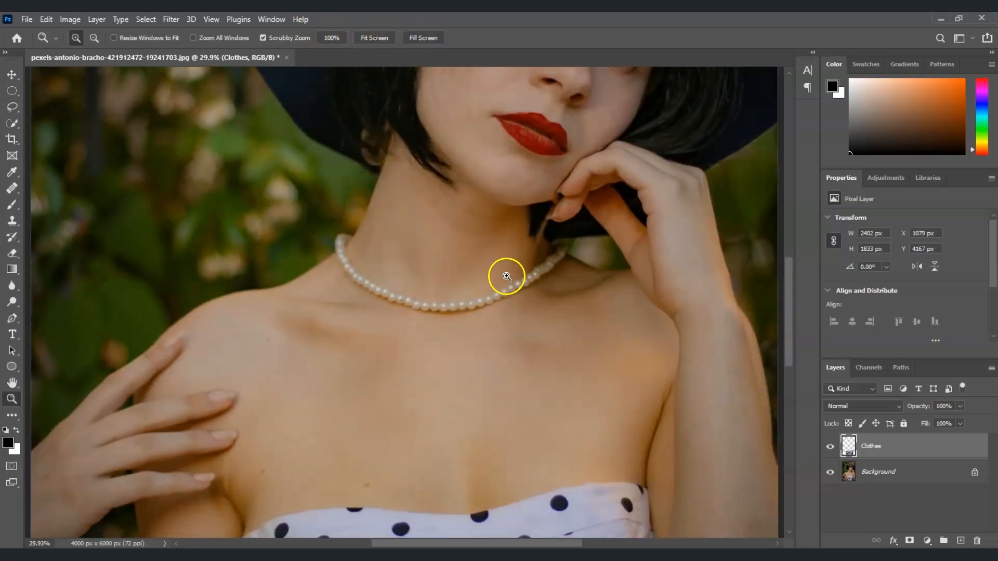
scroll(480, 374, down, 4)
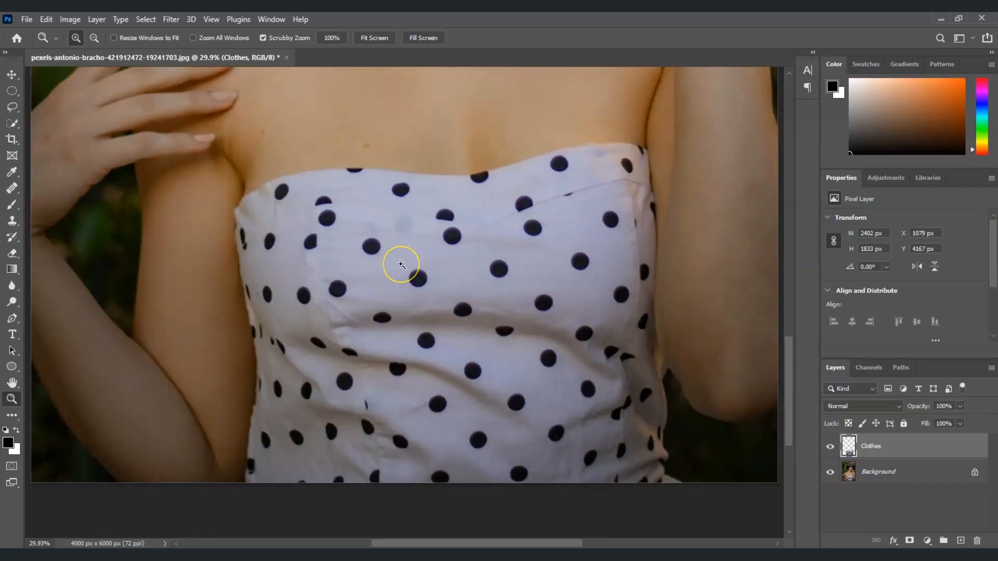
key(l)
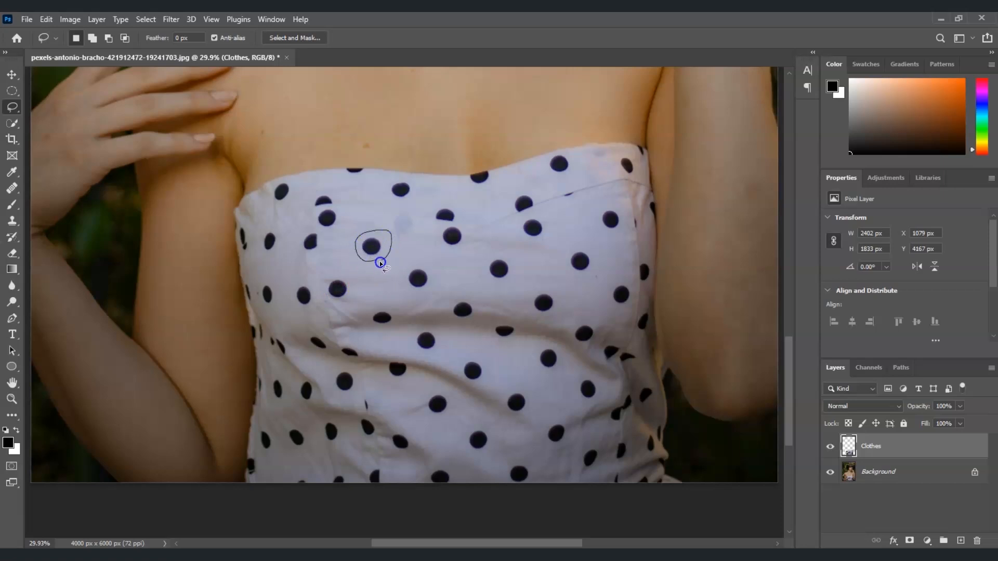
drag(371, 262, 372, 261)
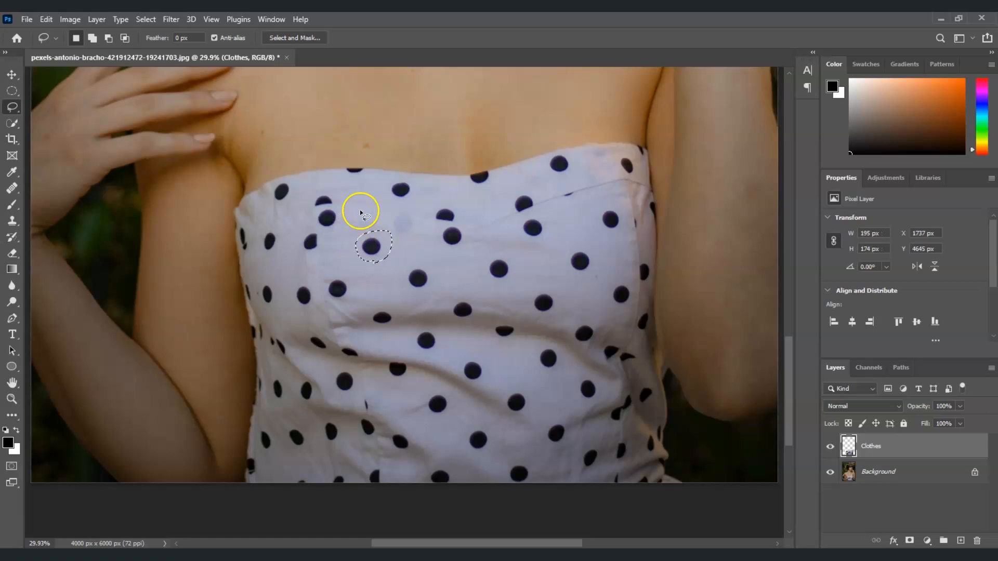
Add the other black dots across the dress to the Lasso selection, outlining each one loosely.
key(shift)
drag(416, 197, 416, 198)
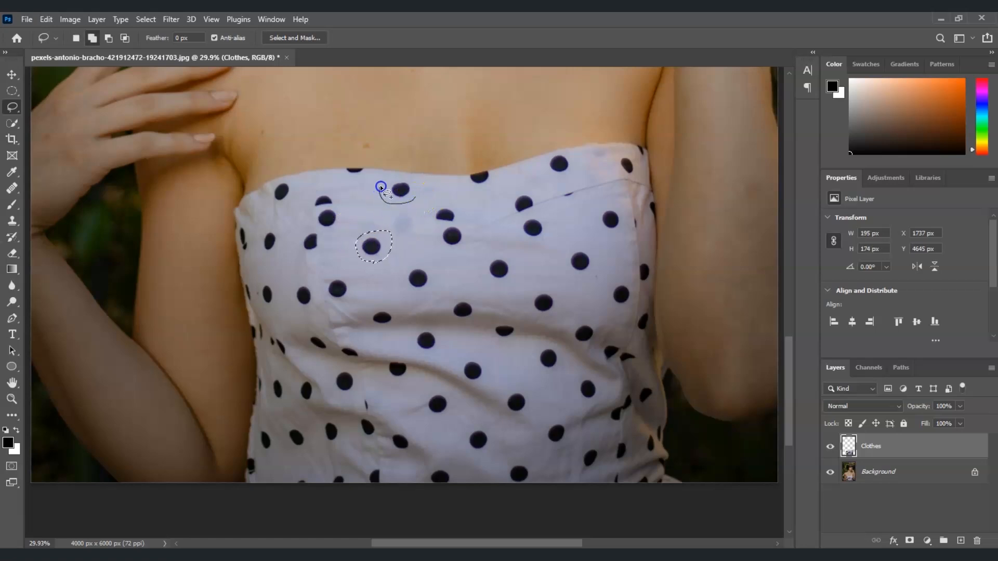
mouse_move(417, 201)
mouse_down()
mouse_move(457, 208)
mouse_move(461, 223)
mouse_move(447, 225)
mouse_move(431, 205)
mouse_move(437, 232)
mouse_up()
key(shift)
drag(520, 221, 519, 228)
mouse_move(510, 201)
mouse_down()
mouse_move(523, 210)
mouse_move(515, 214)
mouse_up()
drag(553, 158, 553, 169)
drag(629, 174, 629, 173)
drag(613, 207, 609, 208)
drag(603, 255, 589, 251)
mouse_move(545, 286)
mouse_down()
mouse_move(557, 308)
mouse_move(547, 288)
mouse_up()
drag(515, 258, 516, 261)
drag(435, 268, 430, 290)
drag(351, 281, 355, 292)
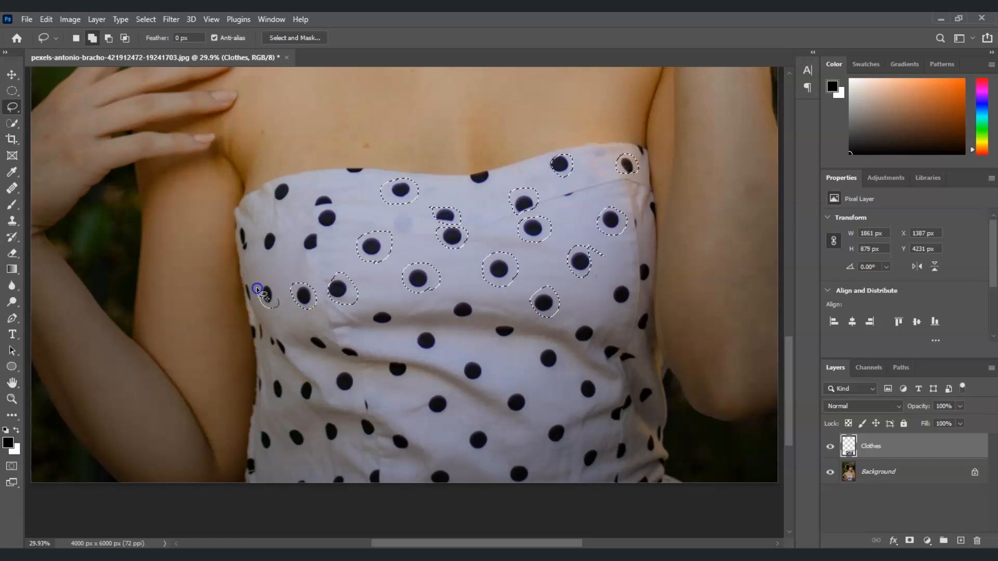
mouse_move(321, 207)
mouse_down()
mouse_move(286, 272)
mouse_move(588, 343)
mouse_move(648, 259)
mouse_move(643, 318)
mouse_move(465, 381)
mouse_move(337, 374)
mouse_move(390, 360)
mouse_move(522, 424)
mouse_move(496, 453)
mouse_move(408, 445)
mouse_move(274, 345)
mouse_move(342, 488)
mouse_move(495, 388)
mouse_move(653, 216)
mouse_move(270, 338)
mouse_move(327, 207)
mouse_move(640, 397)
mouse_move(250, 255)
mouse_move(595, 486)
mouse_move(613, 360)
mouse_move(285, 444)
mouse_up()
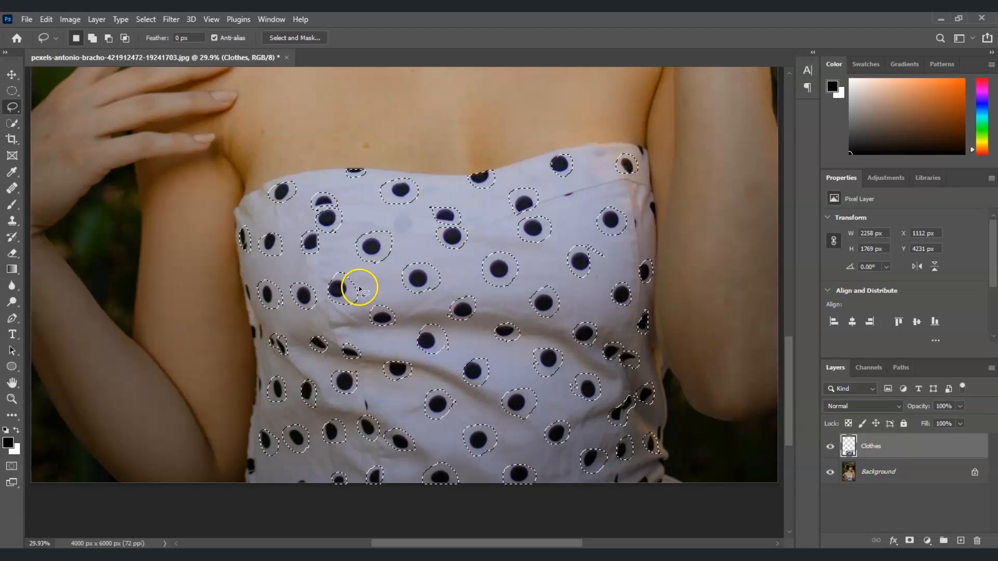
Fill the selected dots with Content-Aware contents, Color Adaptation on, Normal mode and 100% opacity, and deselect.
click(47, 24)
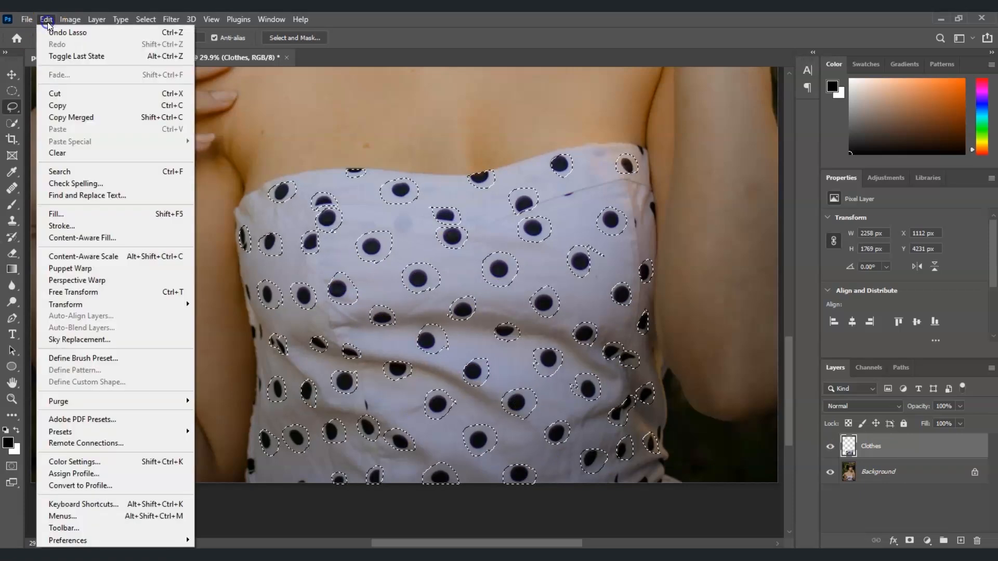
click(115, 213)
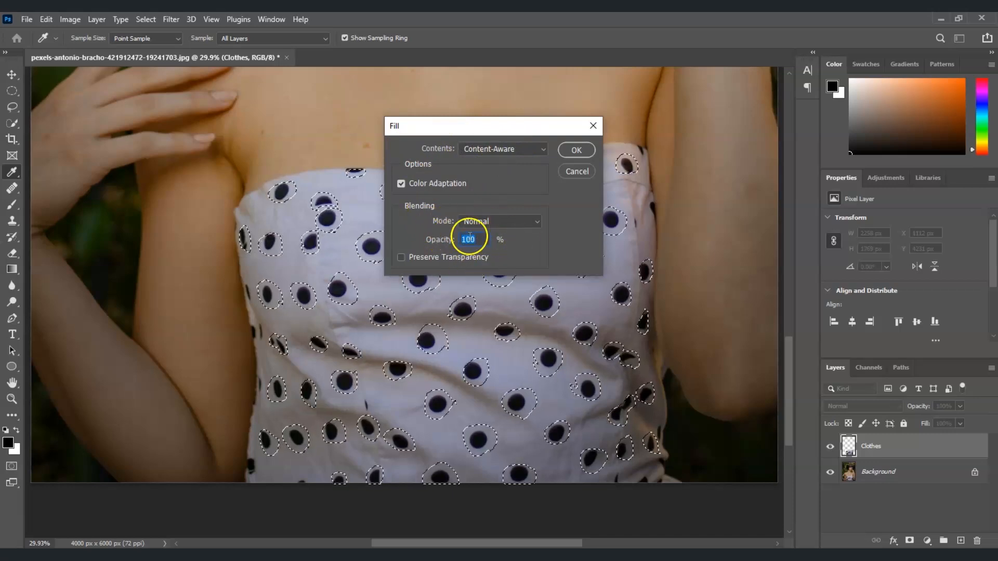
click(578, 152)
key(l)
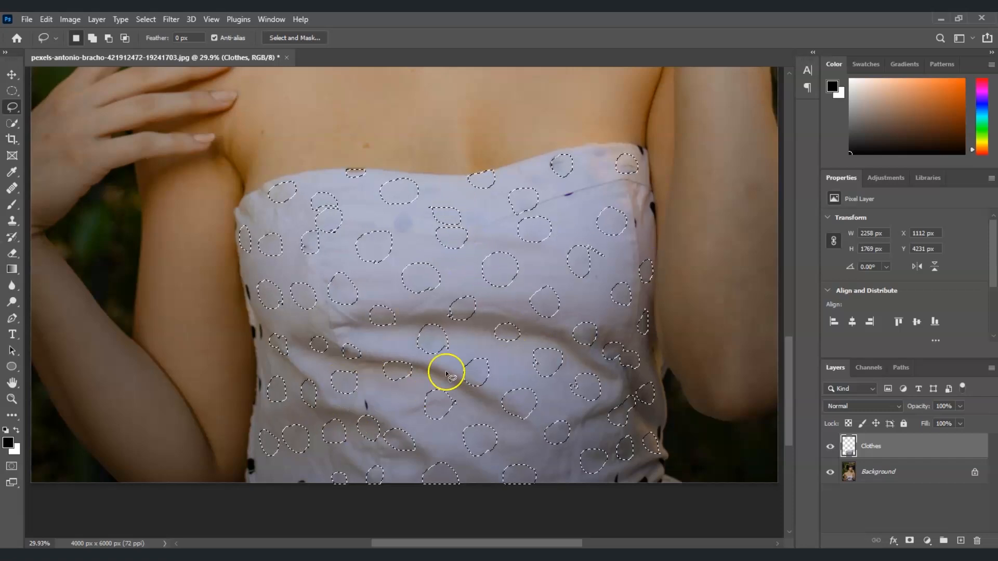
click(395, 232)
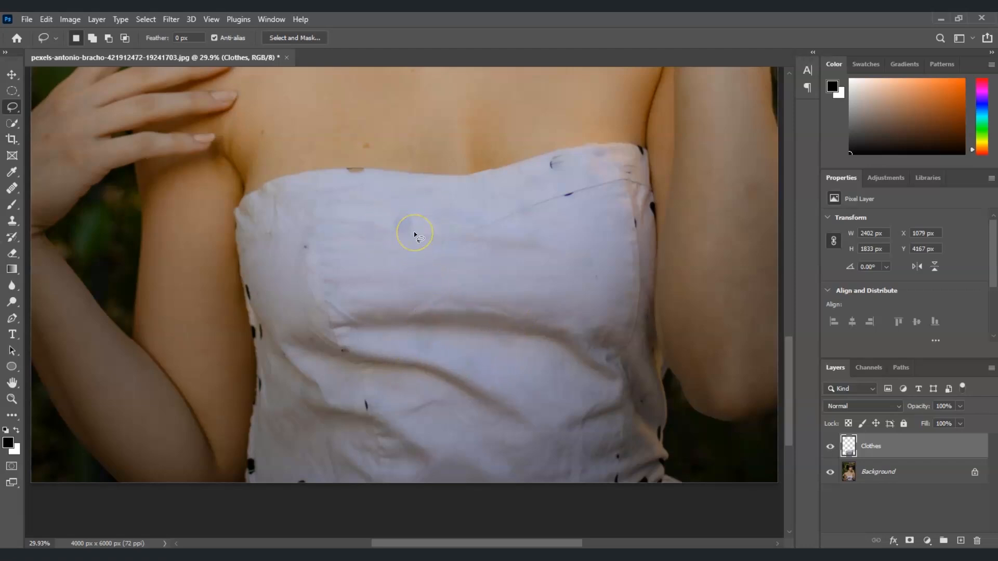
Lasso the leftover dark spots and stains on the dress and along its edges as one combined selection.
mouse_move(413, 232)
mouse_down()
mouse_move(391, 210)
mouse_move(410, 208)
mouse_move(410, 240)
mouse_up()
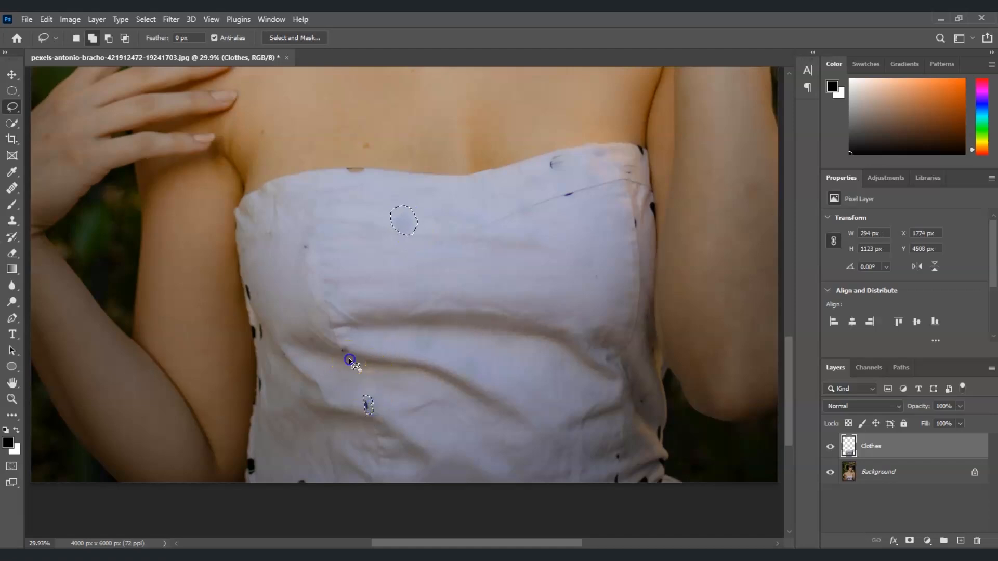
drag(350, 343, 349, 346)
drag(310, 240, 312, 248)
drag(580, 193, 579, 194)
drag(650, 202, 654, 200)
drag(639, 146, 641, 147)
mouse_move(565, 156)
mouse_down()
mouse_move(565, 170)
mouse_move(564, 156)
mouse_up()
mouse_move(285, 481)
mouse_down()
mouse_move(308, 479)
mouse_move(292, 488)
mouse_up()
mouse_move(266, 340)
mouse_down()
mouse_move(258, 342)
mouse_move(262, 323)
mouse_up()
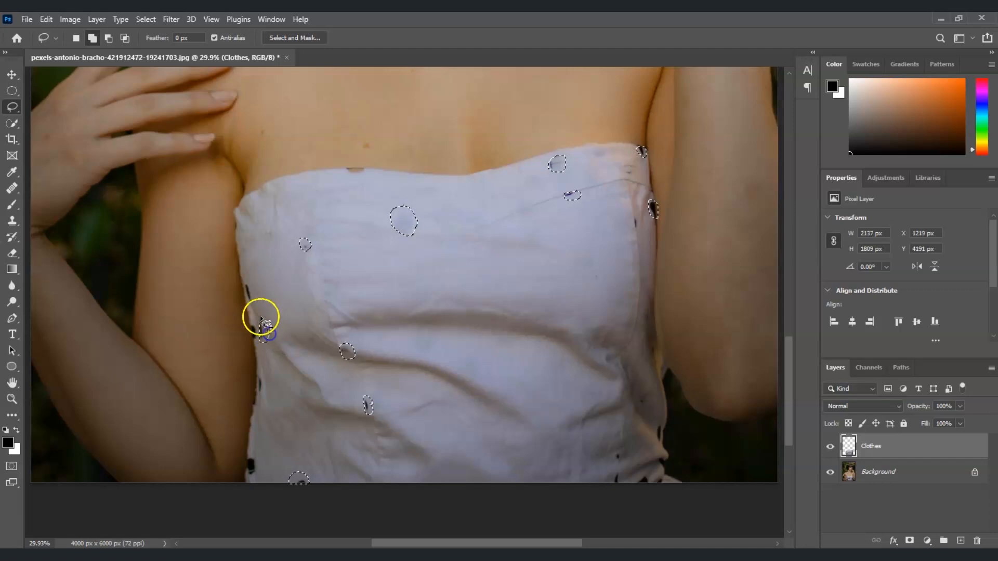
drag(254, 288, 250, 284)
mouse_move(614, 452)
mouse_down()
mouse_move(622, 460)
mouse_move(616, 451)
mouse_up()
drag(615, 472, 623, 471)
mouse_move(656, 422)
mouse_down()
mouse_move(651, 442)
mouse_move(660, 422)
mouse_up()
drag(247, 461, 258, 455)
drag(251, 333, 254, 328)
drag(260, 376, 259, 378)
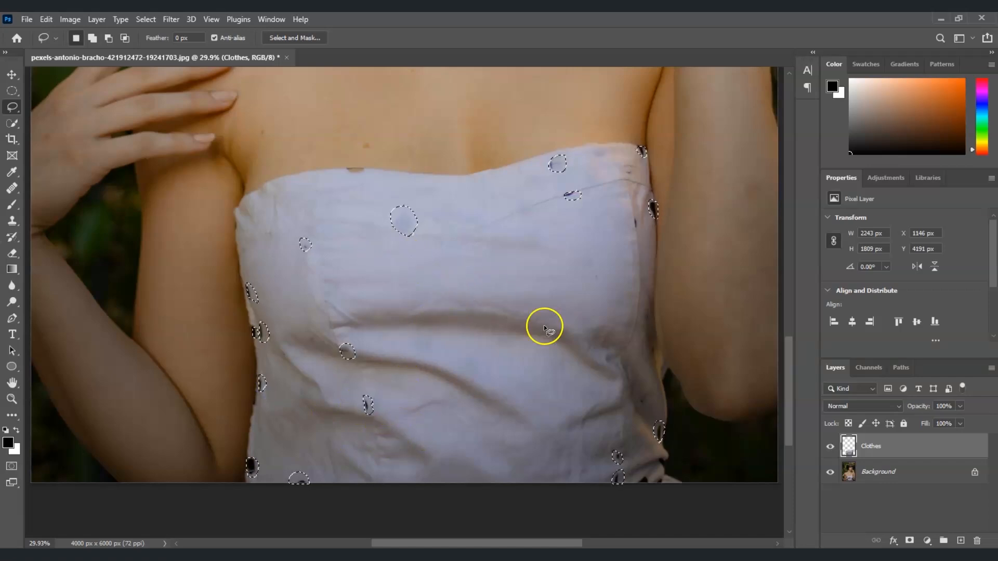
Fill the leftover spots with Content-Aware contents at 100% opacity in Normal mode, and deselect.
click(60, 20)
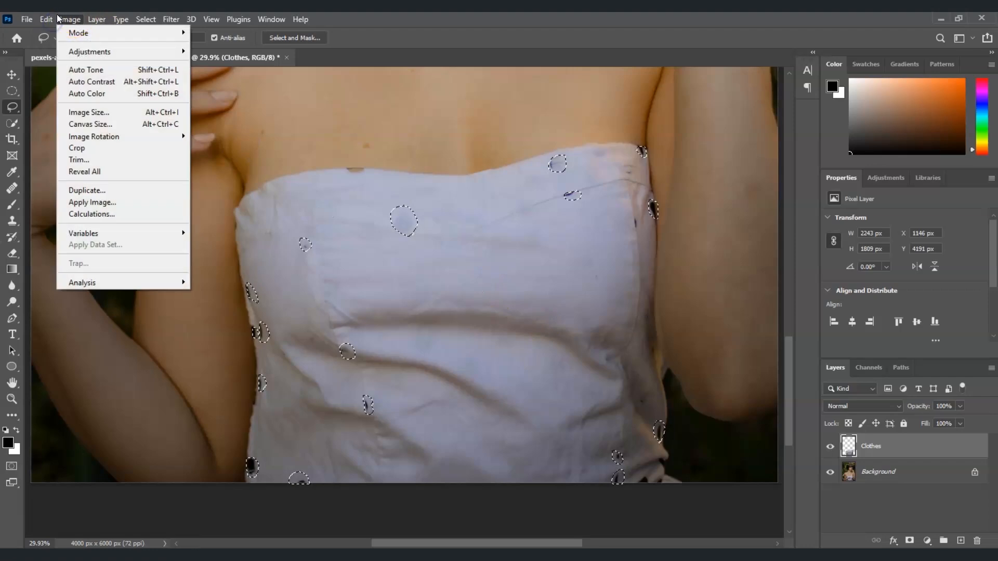
click(76, 218)
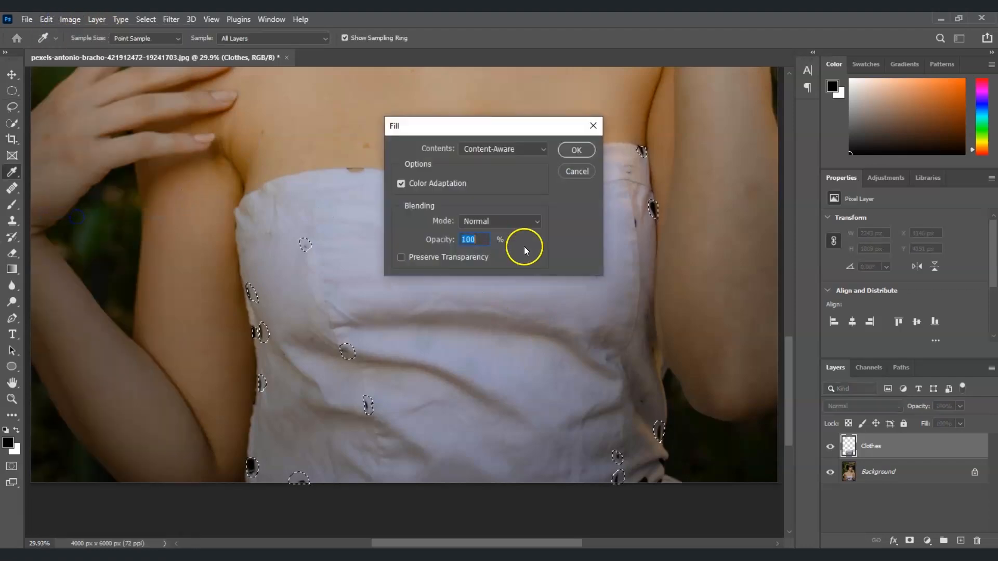
click(574, 152)
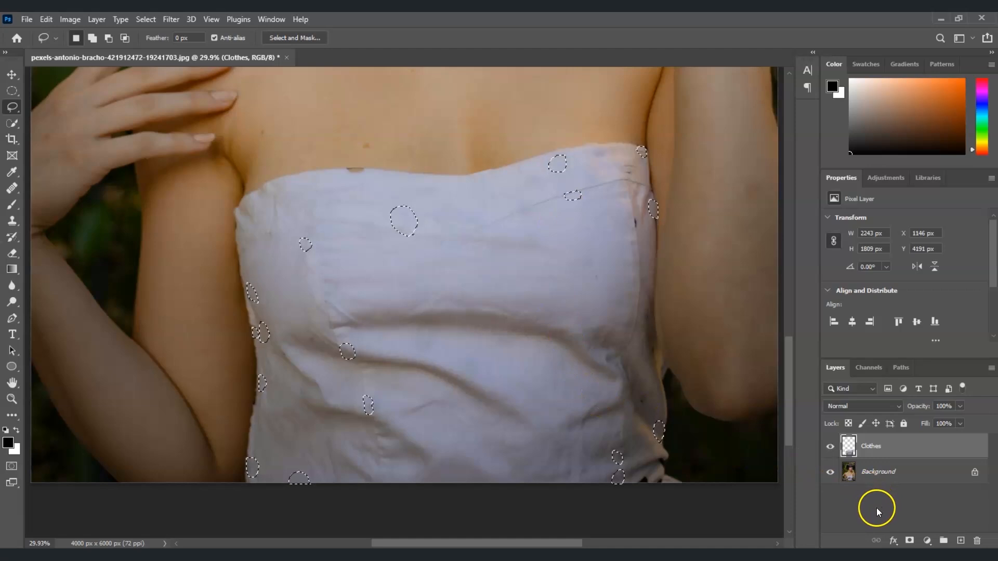
click(607, 455)
Use the Clone Stamp with an 80 px brush to cover the mark on the dress's upper edge and nearby blemishes with clean fabric.
click(11, 399)
key(ctrl+0)
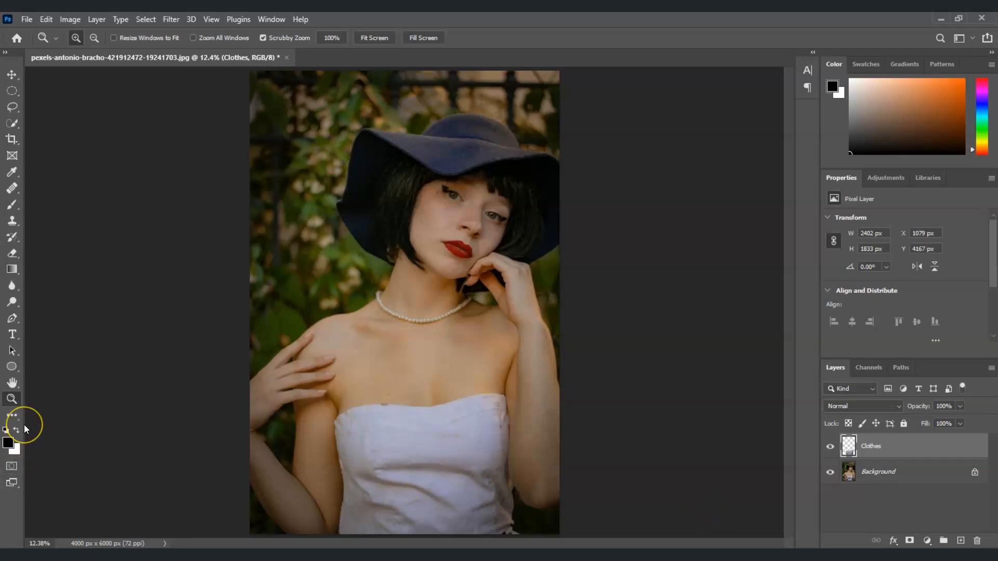
click(411, 37)
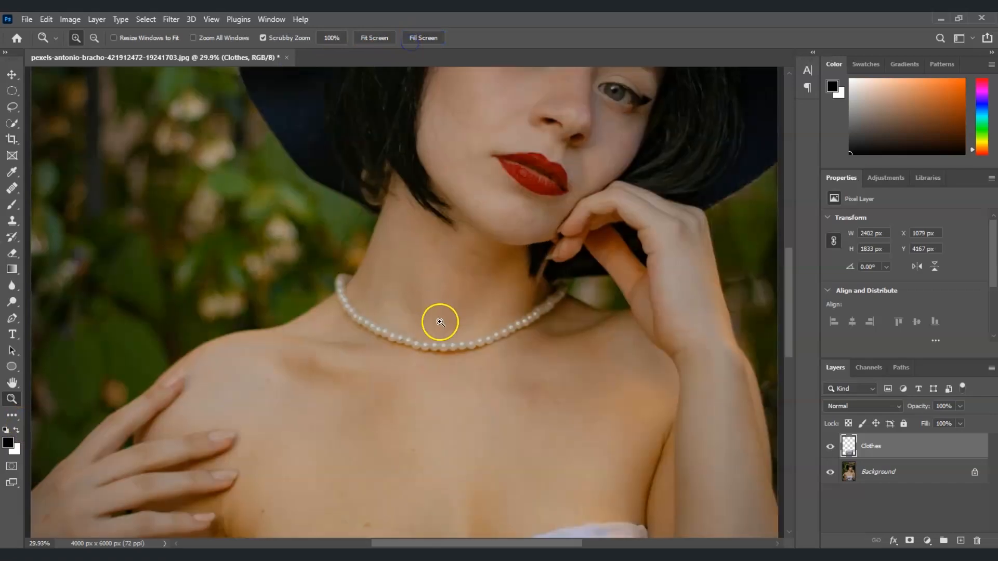
scroll(440, 323, down, 5)
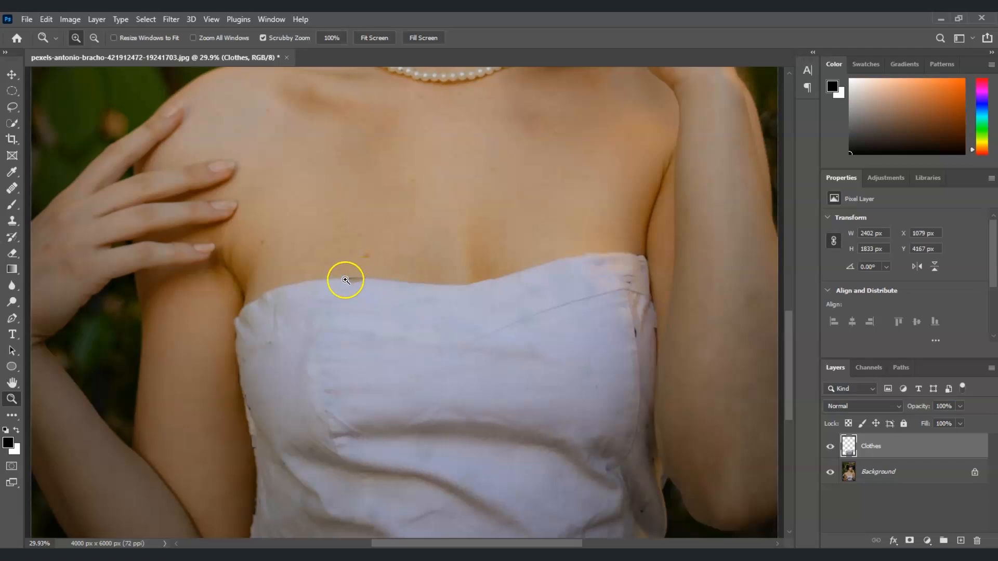
scroll(468, 379, down, 3)
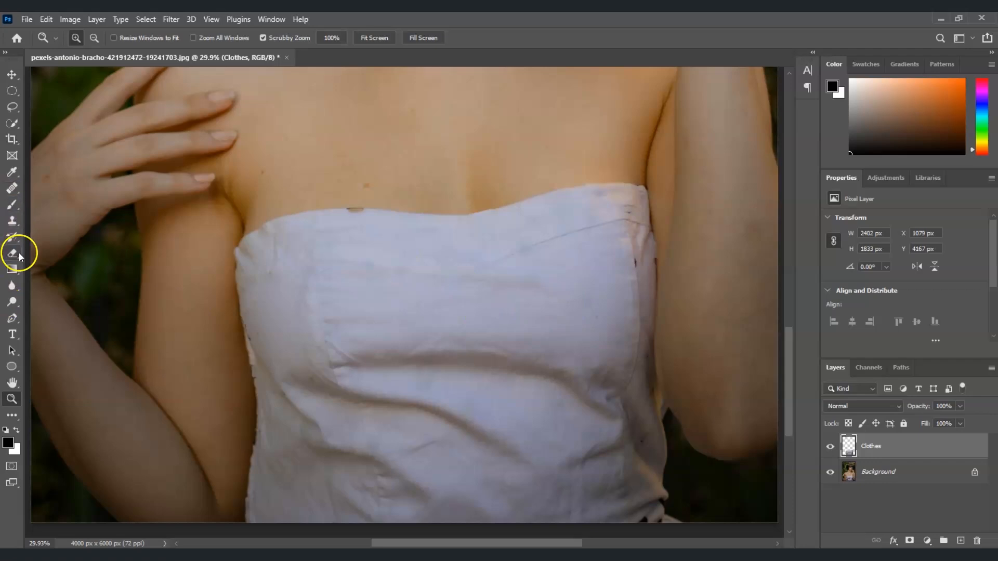
click(13, 224)
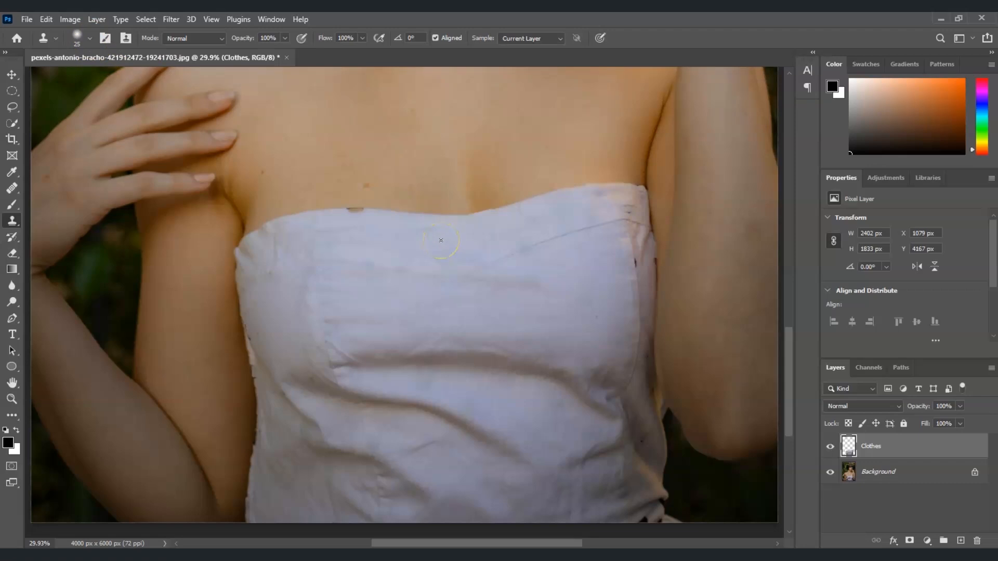
key(bracketright)
key(bracketright)
key(bracketright)
key(bracketright)
key(bracketright)
key(bracketright)
key(bracketright)
key(bracketright)
key(bracketright)
key(bracketright)
key(bracketright)
key(bracketright)
key(bracketleft)
key(bracketleft)
key(bracketleft)
key(bracketleft)
key(bracketleft)
mouse_move(343, 213)
mouse_down()
mouse_move(362, 256)
mouse_move(377, 244)
mouse_move(337, 235)
mouse_move(363, 224)
mouse_move(347, 214)
mouse_move(319, 237)
mouse_move(410, 236)
mouse_move(451, 268)
mouse_move(347, 265)
mouse_move(461, 430)
mouse_move(443, 442)
mouse_move(530, 496)
mouse_move(518, 508)
mouse_move(527, 501)
mouse_move(488, 490)
mouse_move(450, 405)
mouse_move(425, 390)
mouse_move(452, 377)
mouse_move(433, 366)
mouse_move(458, 394)
mouse_move(477, 370)
mouse_move(541, 261)
mouse_move(512, 294)
mouse_move(530, 267)
mouse_move(510, 256)
mouse_move(532, 248)
mouse_move(510, 253)
mouse_move(507, 262)
mouse_move(521, 260)
mouse_move(531, 275)
mouse_move(523, 262)
mouse_move(547, 269)
mouse_up()
alt+click(511, 231)
click(517, 263)
drag(544, 238, 531, 248)
Clone clean fabric over the dark marks along the dress's right side seam and upper right corner.
alt+click(251, 300)
click(635, 264)
click(636, 279)
click(628, 208)
drag(628, 208, 640, 197)
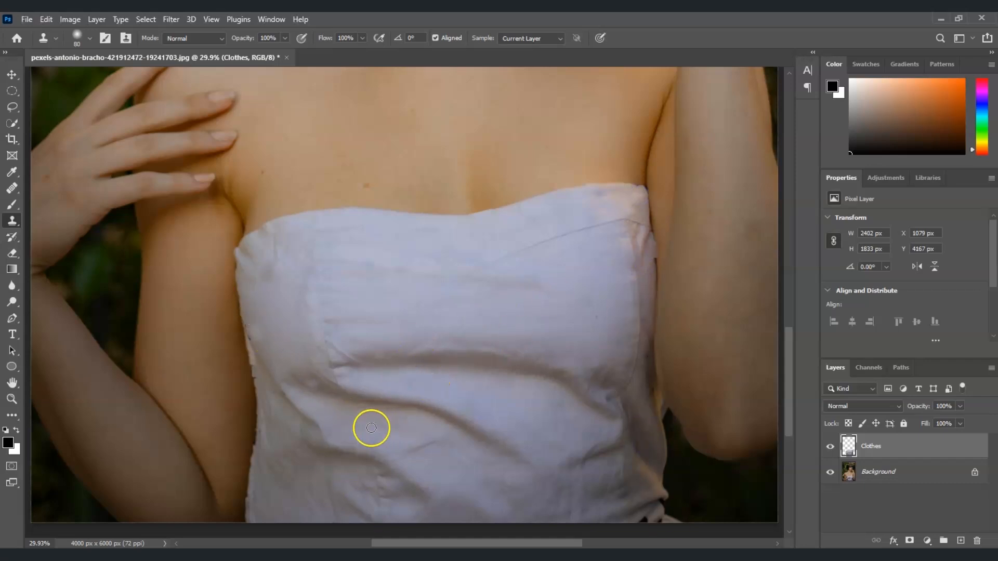
Fit the whole photo in view and toggle the Clothes layer's visibility to compare the dress before and after.
key(z)
click(382, 40)
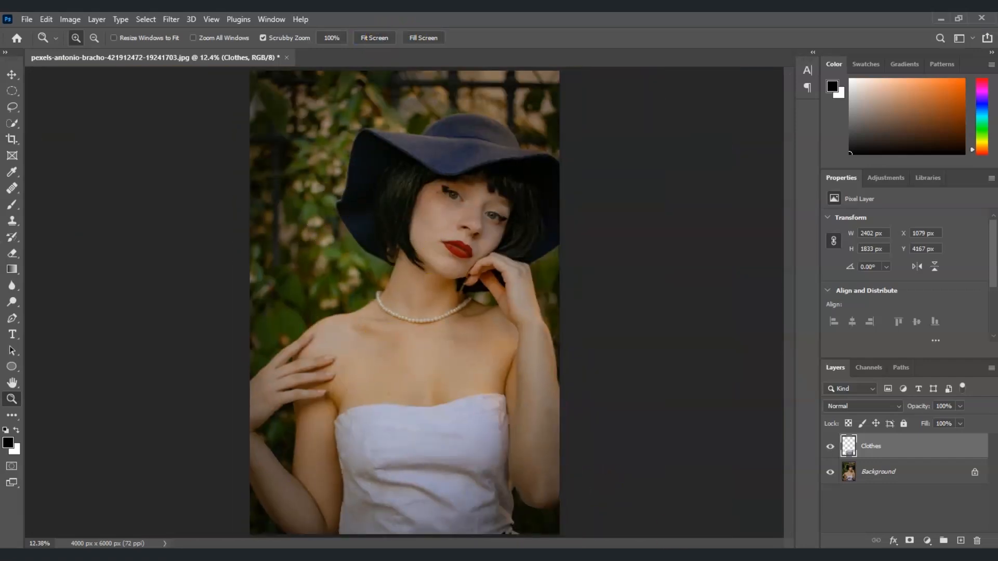
click(832, 447)
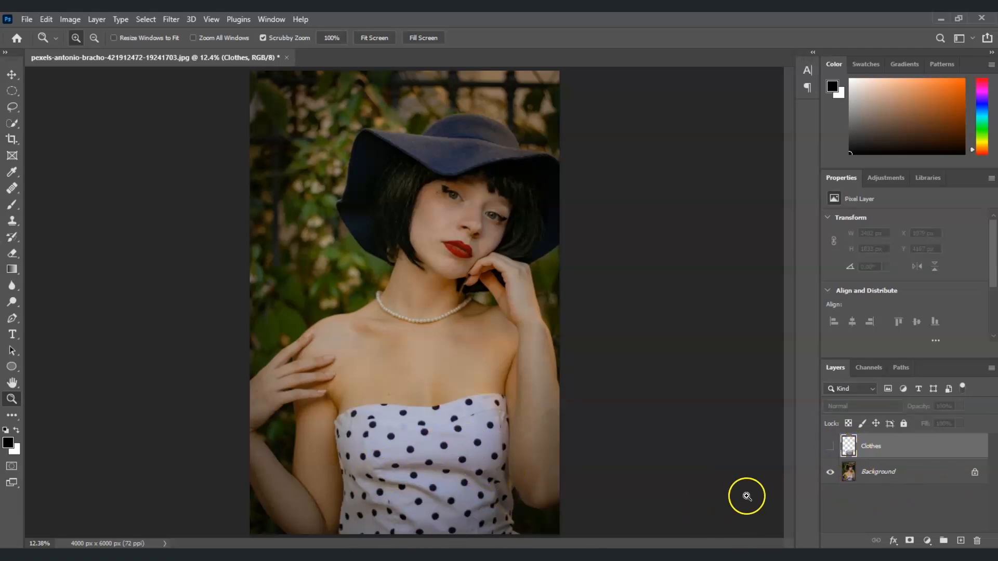
click(832, 447)
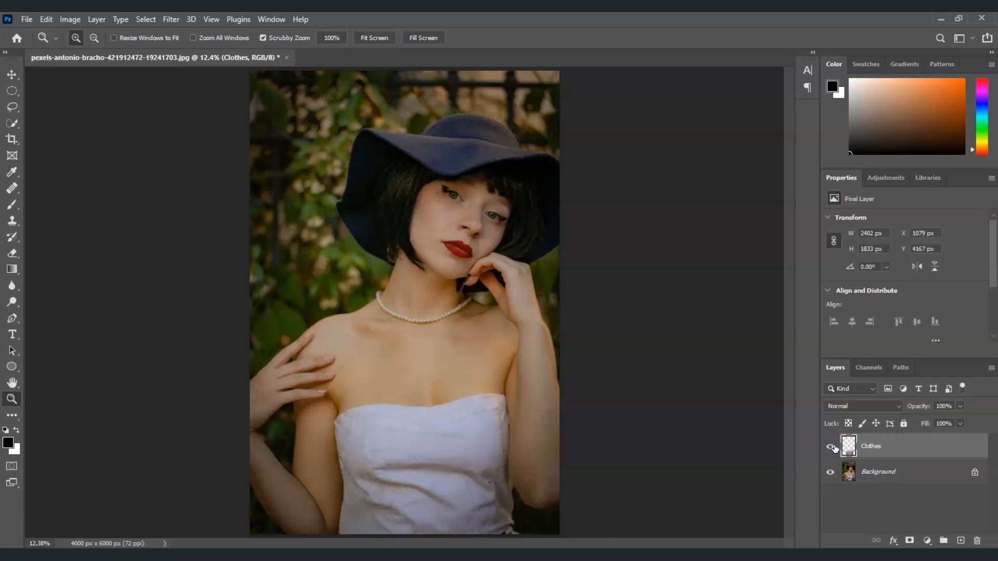